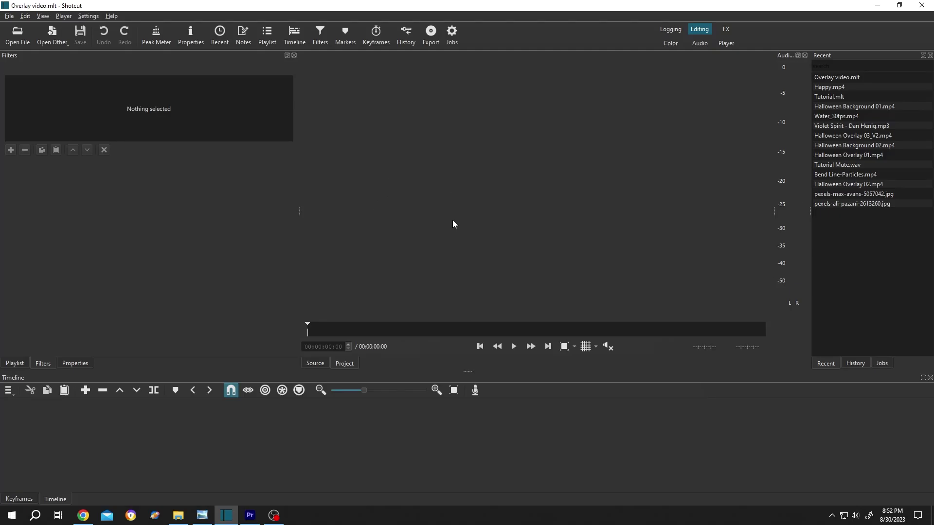
- Open Hiking_Female.mp4 in the player and drag it onto the timeline
left_click(18, 34)
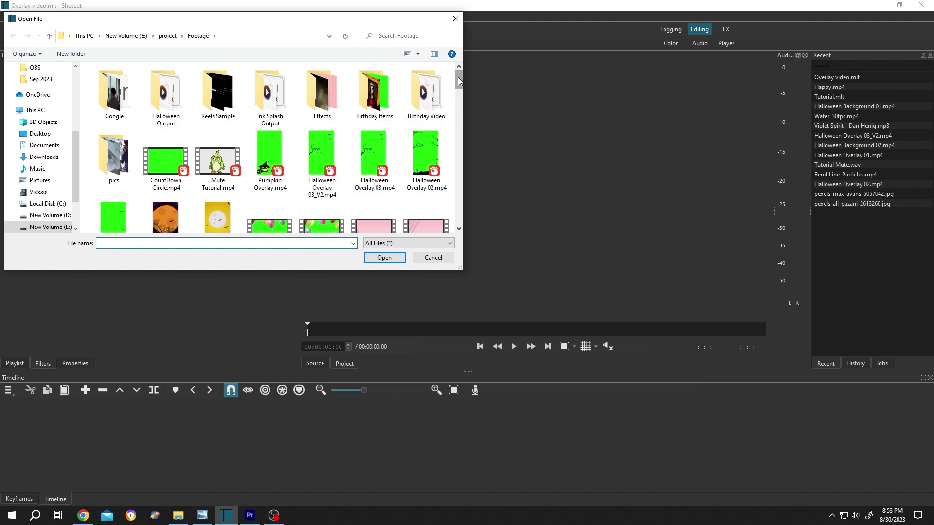
left_click_drag(458, 76, 458, 155)
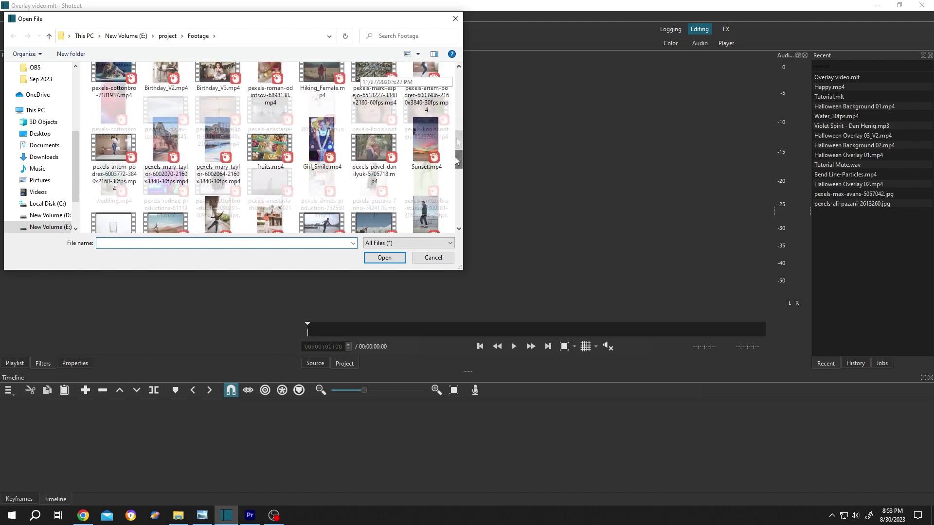
left_click(335, 147)
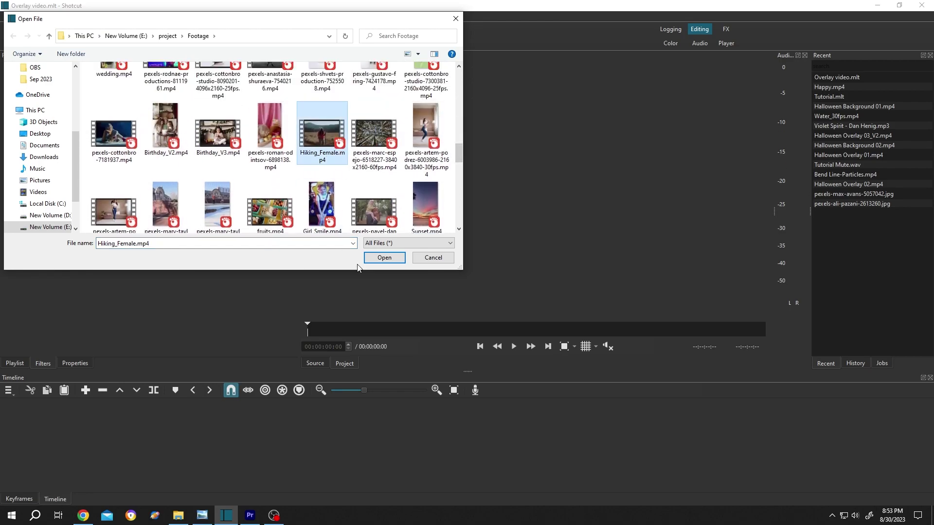
left_click(384, 257)
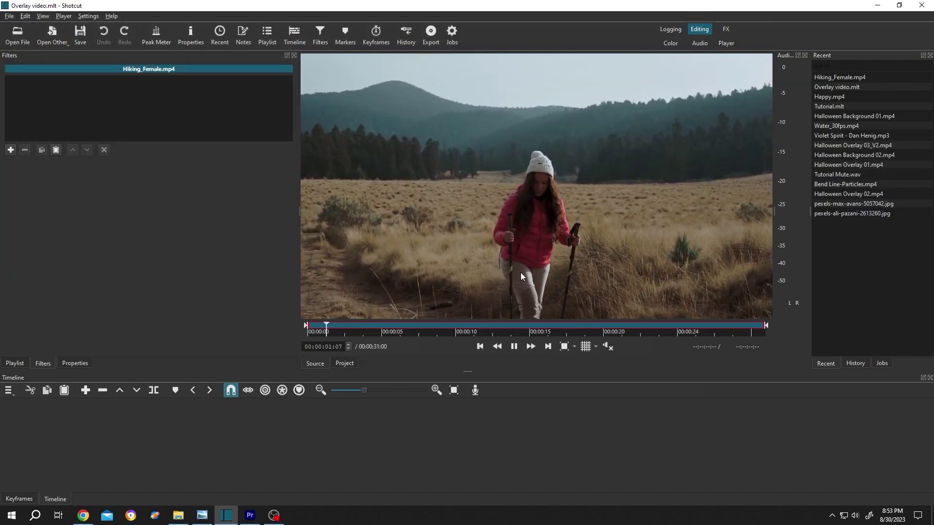
left_click(516, 349)
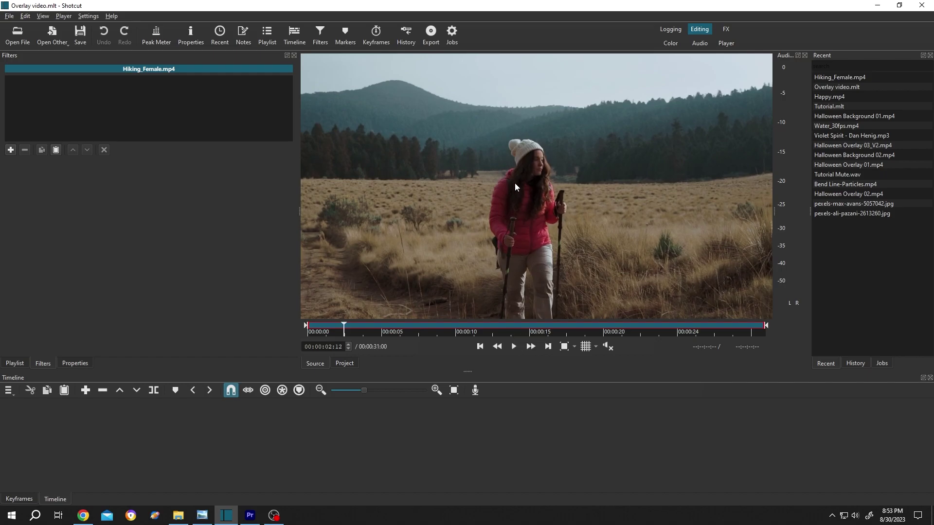
left_click_drag(514, 183, 163, 457)
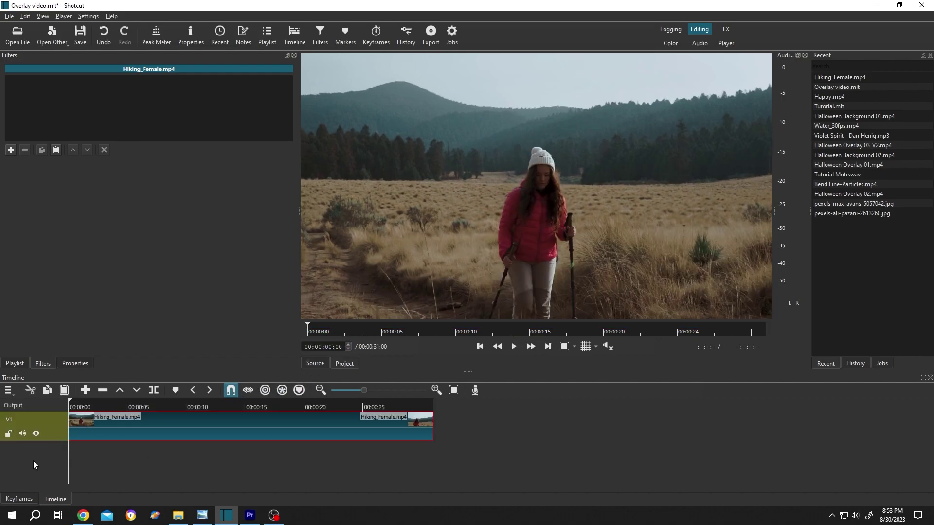
- Insert a V2 track above V1 and place Talking.mp4 at its start
right_click(33, 460)
mouse_move(68, 397)
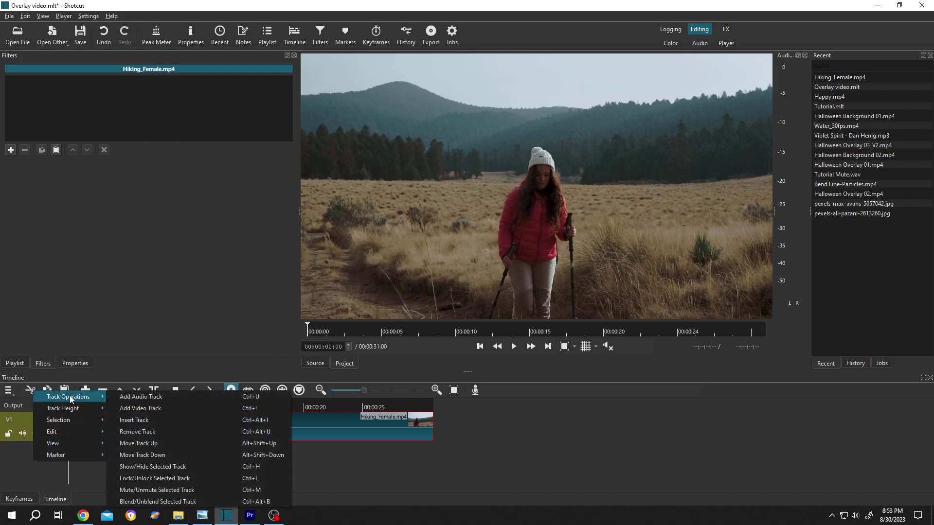
left_click(133, 421)
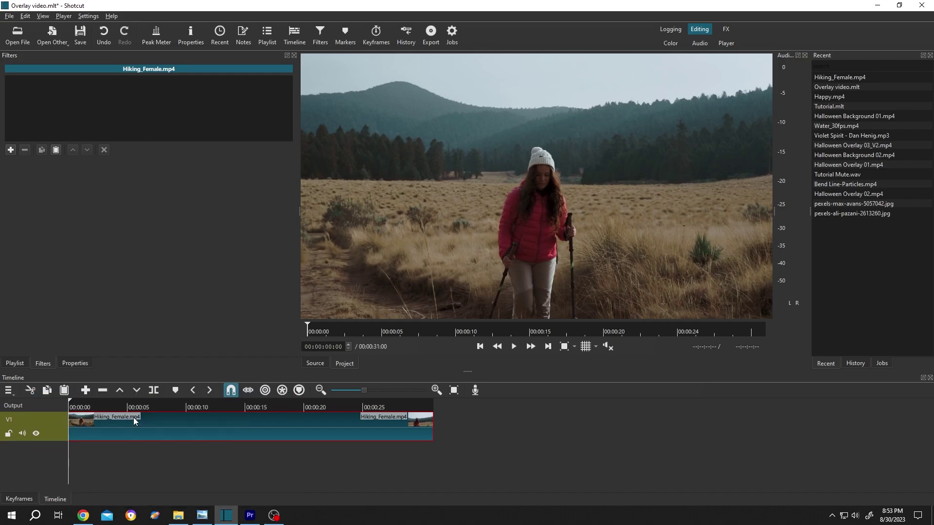
left_click(27, 41)
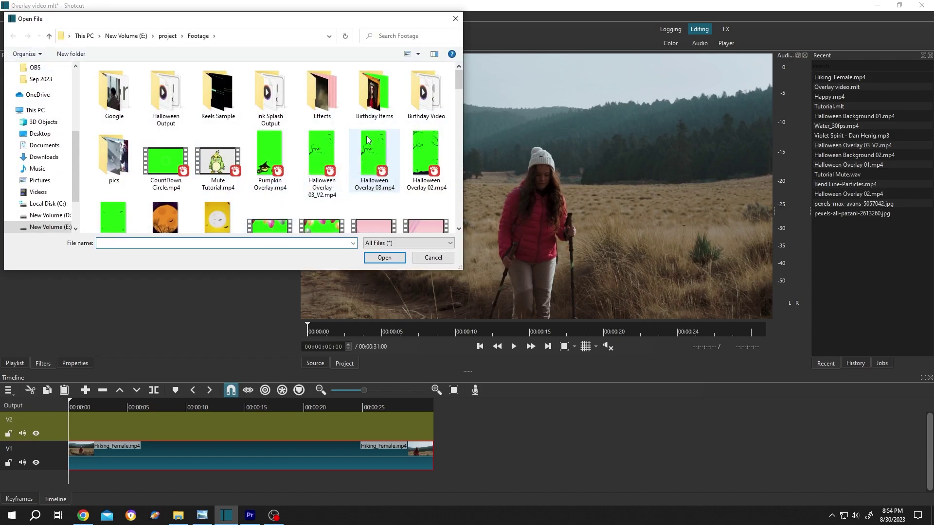
left_click_drag(460, 79, 457, 120)
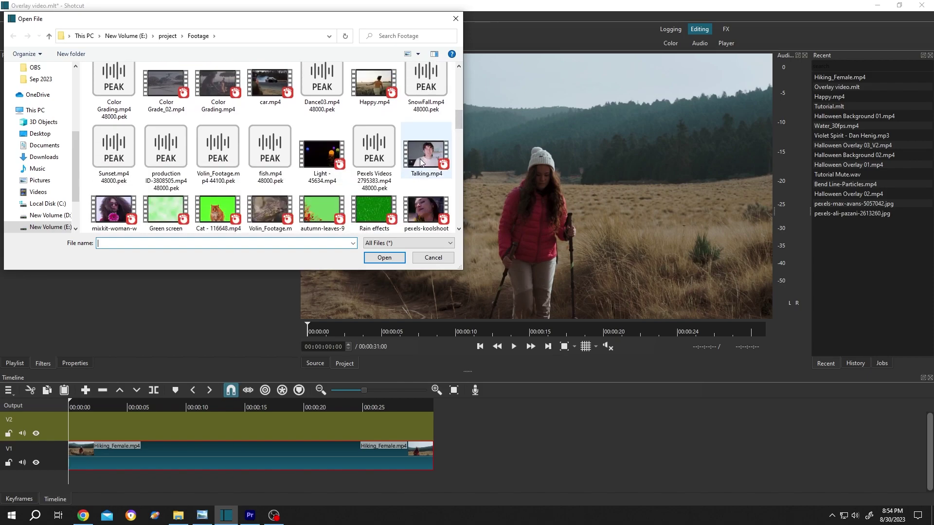
left_click(426, 153)
left_click(384, 257)
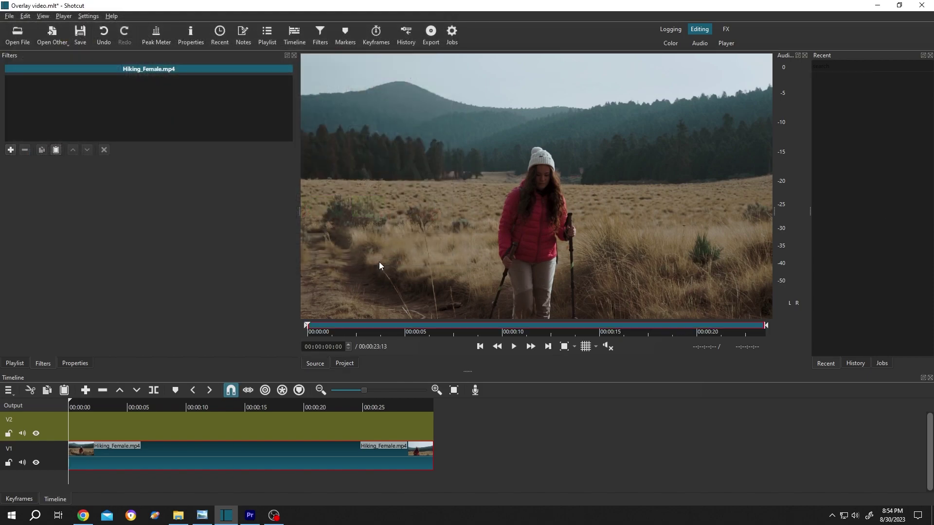
left_click(513, 347)
mouse_move(536, 168)
left_mouse_down()
mouse_move(133, 422)
mouse_move(197, 432)
left_mouse_up()
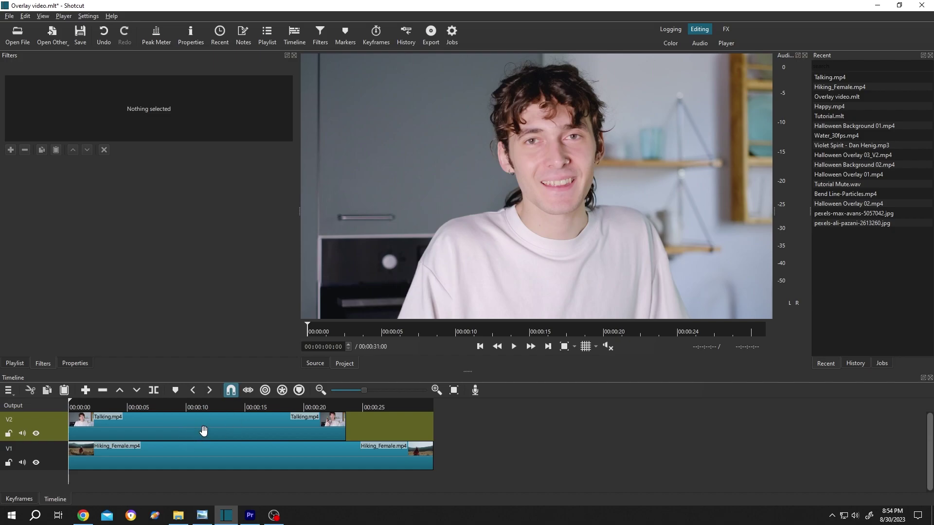
- Give the V2 Talking.mp4 clip a Size, Position & Rotate filter and move it top-right
left_click(203, 430)
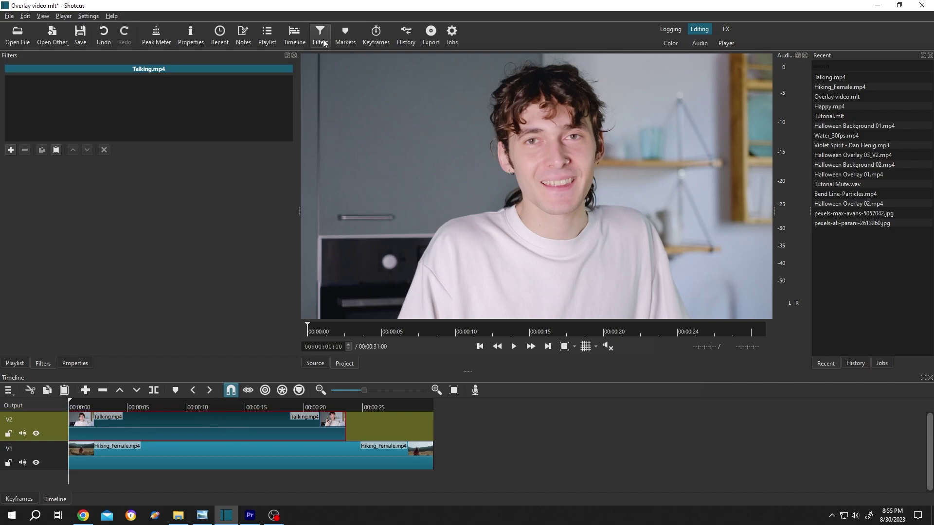
left_click(12, 150)
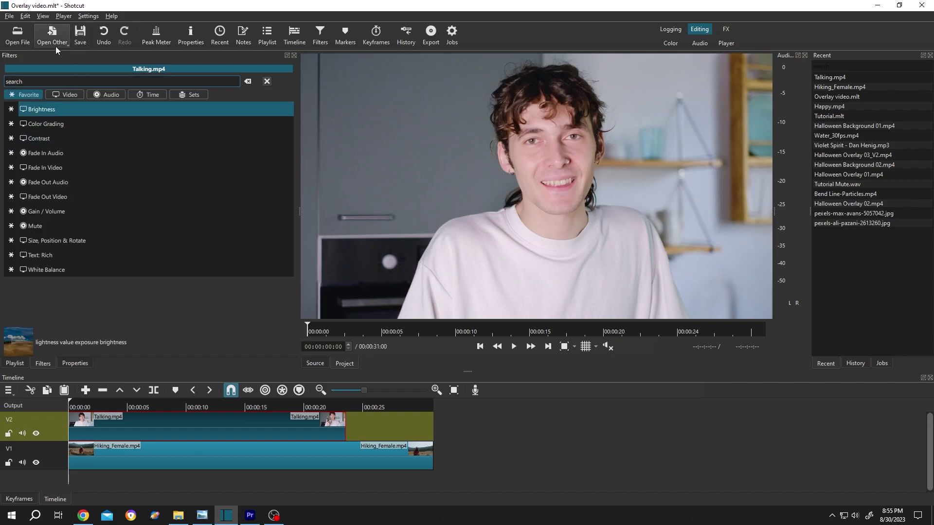
type("size")
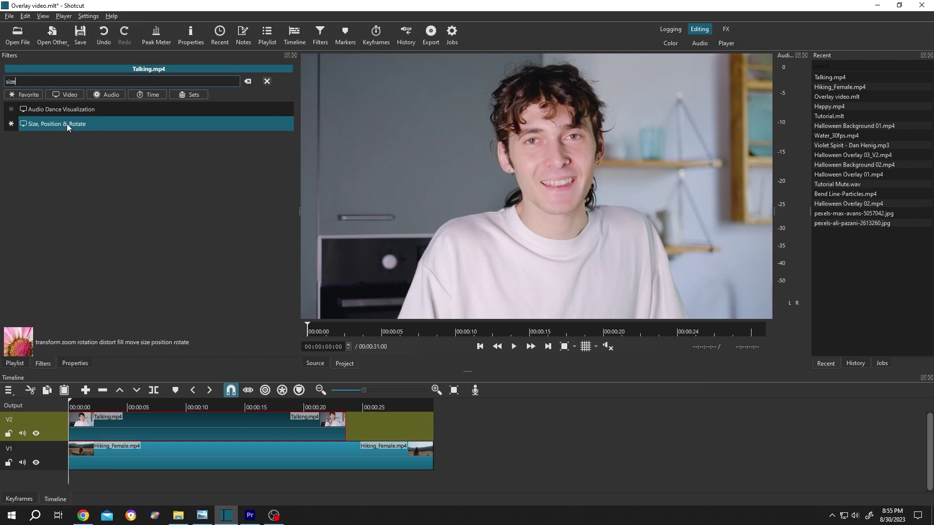
double_click(67, 123)
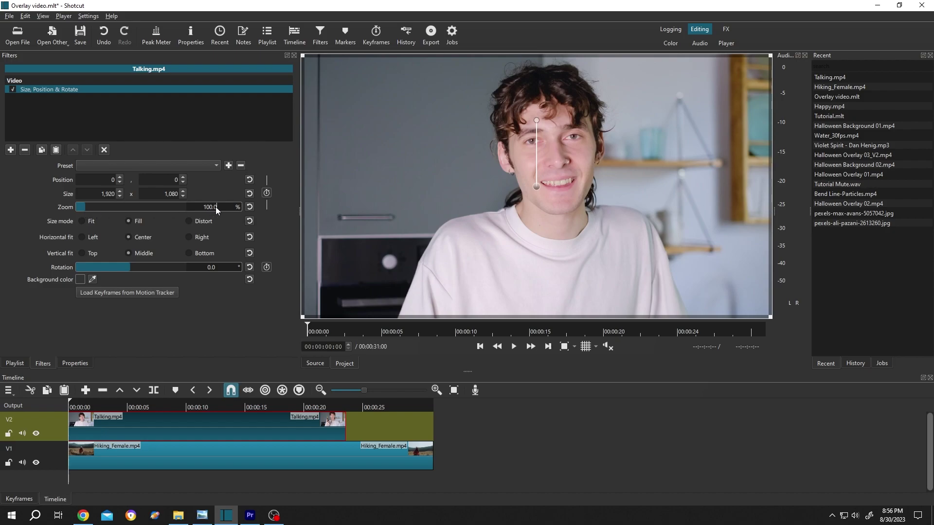
type("20")
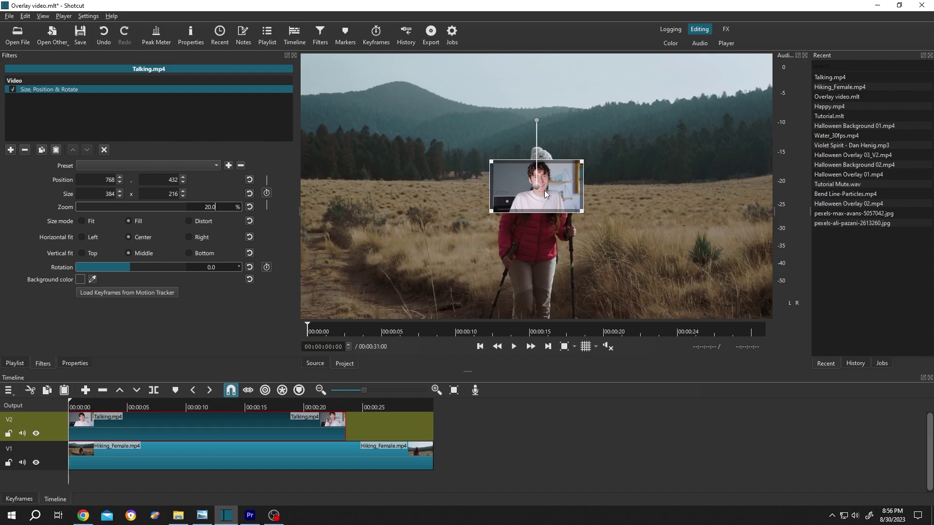
left_click_drag(542, 185, 724, 87)
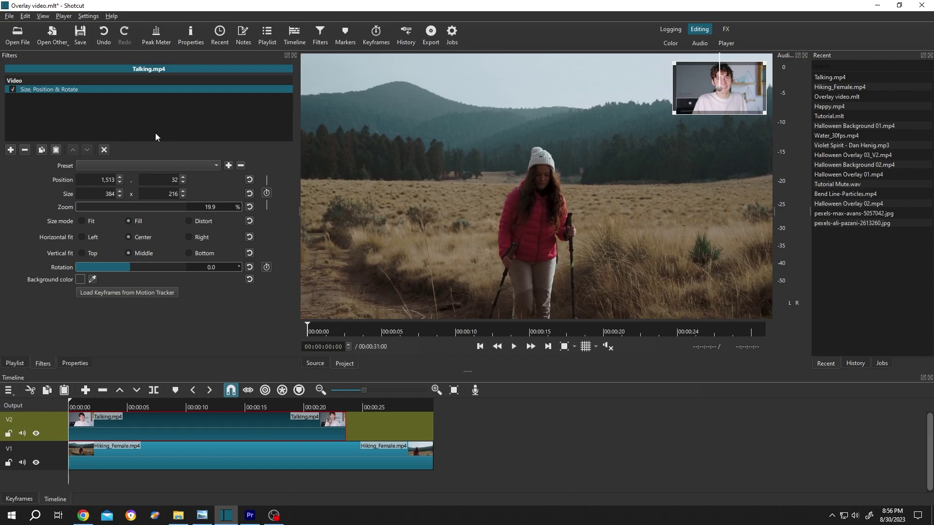
- Add a Crop: Rectangle filter trimming the left, bottom and right edges around the overlay
left_click(11, 151)
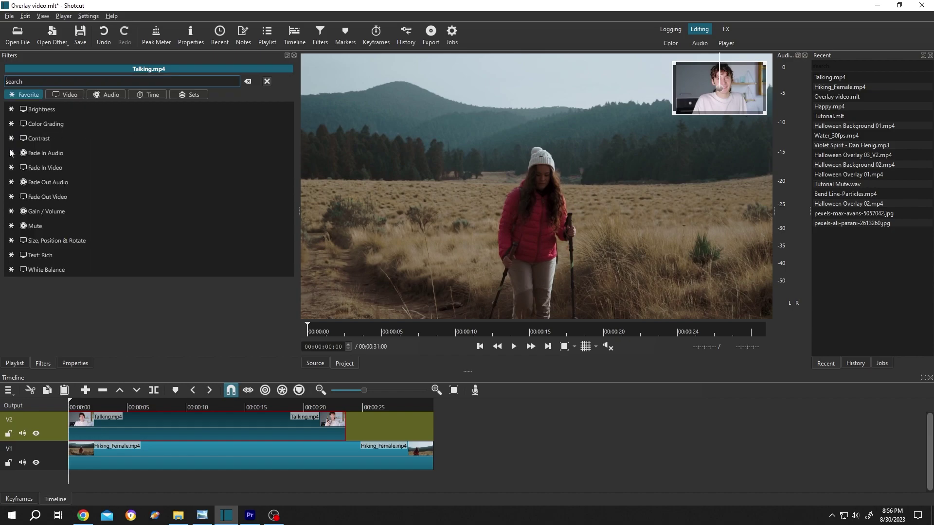
left_click(51, 80)
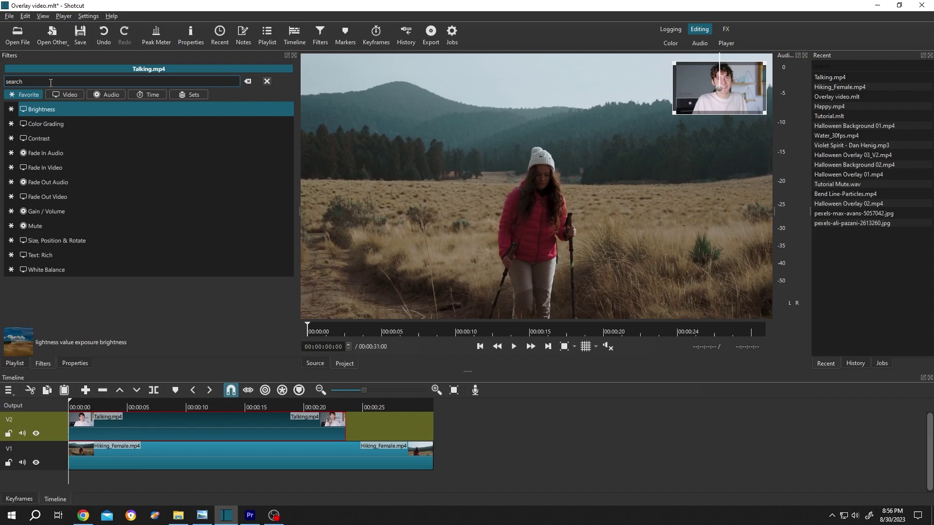
type("crop")
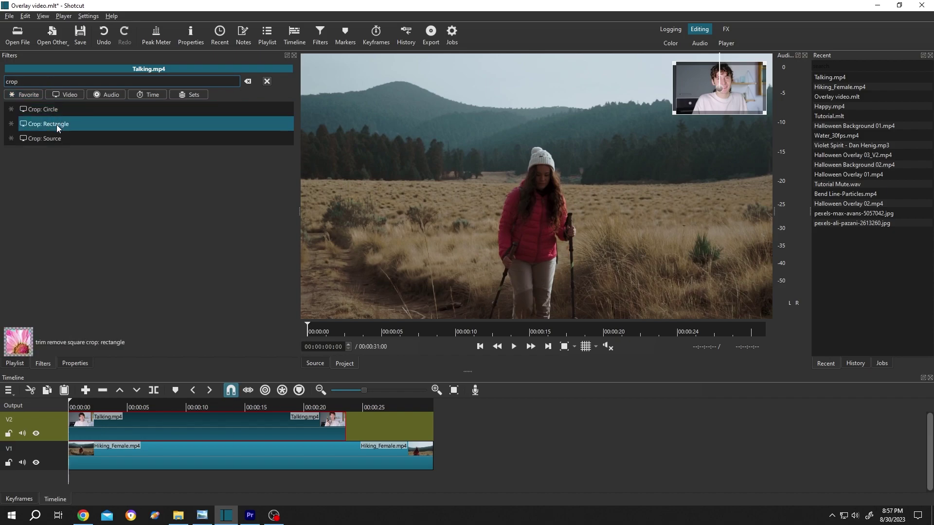
double_click(56, 125)
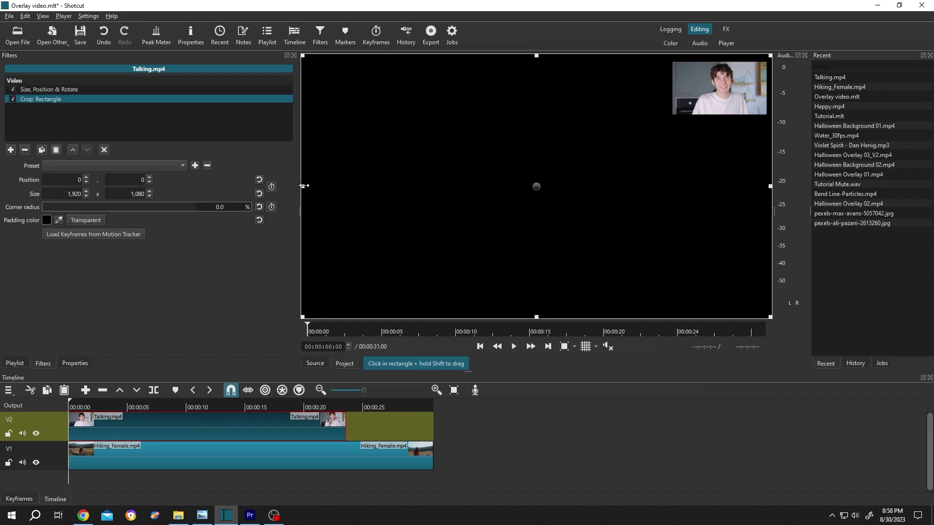
left_click_drag(302, 186, 679, 190)
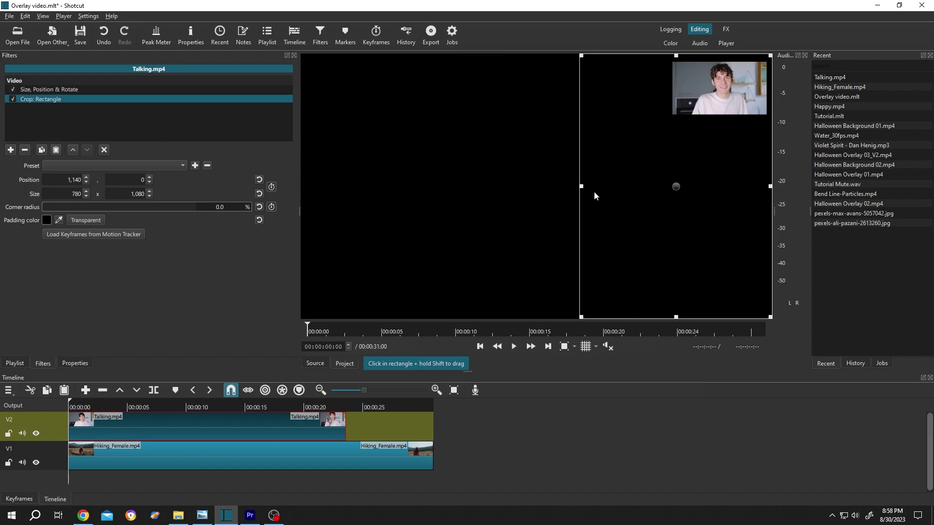
left_click_drag(725, 318, 729, 111)
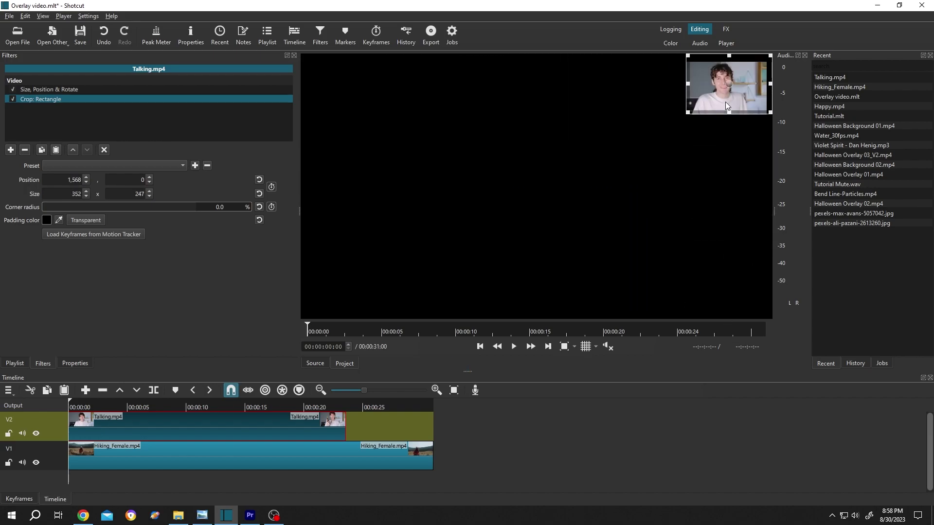
left_click_drag(770, 88, 754, 88)
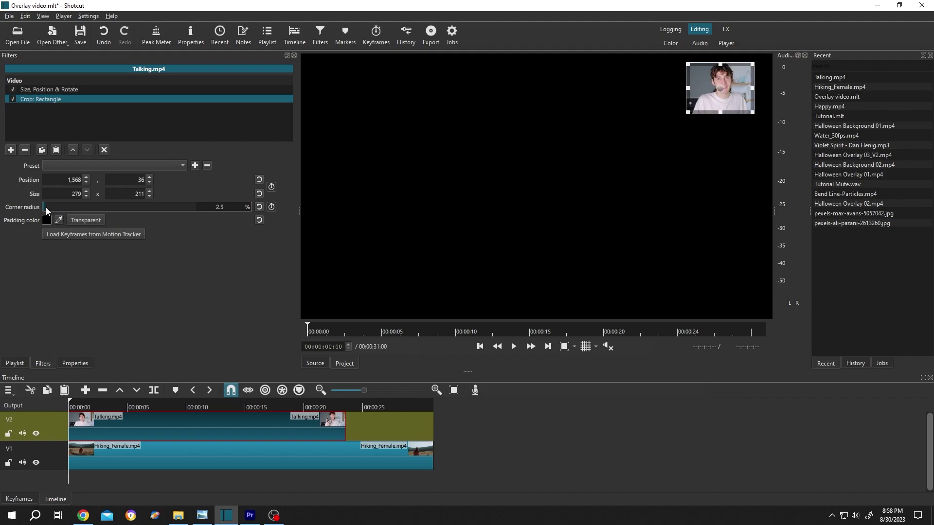
- Set 45% corner radius with a transparent surround, then play the video to check
left_click_drag(55, 207, 110, 207)
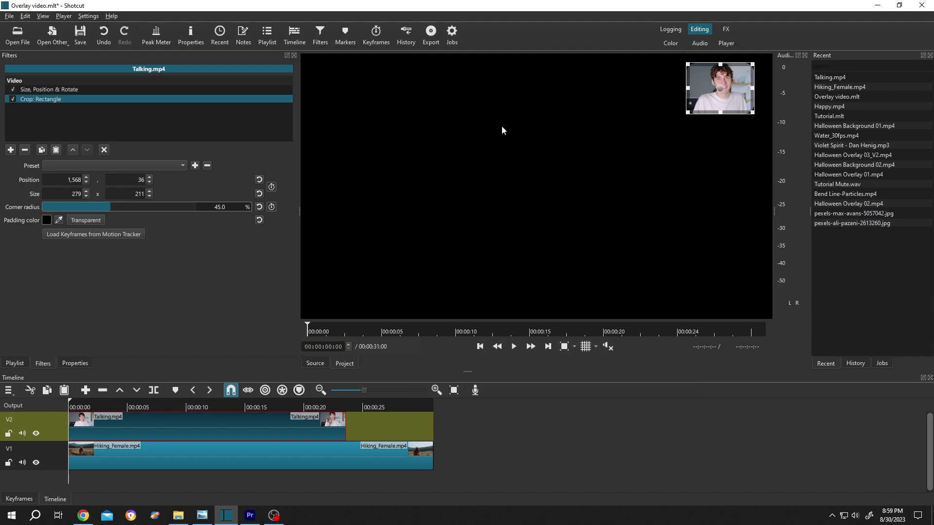
left_click(92, 218)
left_click(202, 448)
key("space")
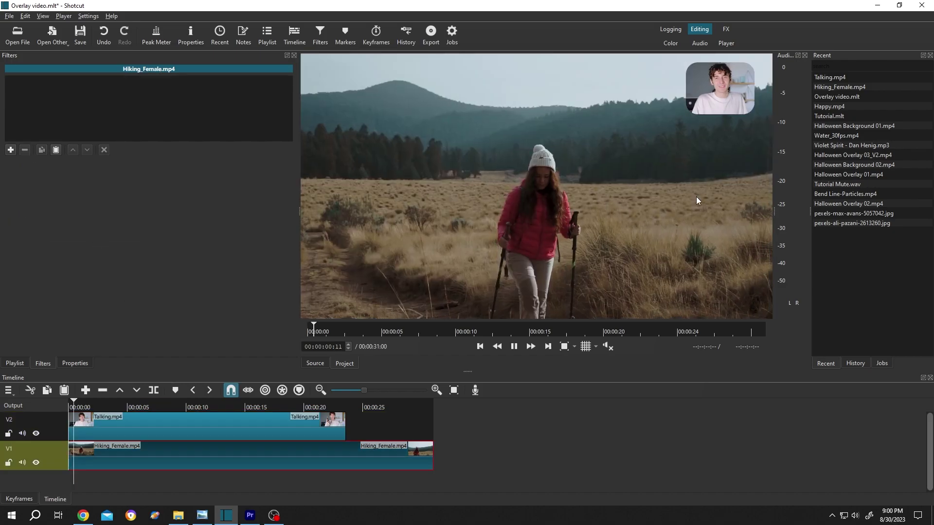